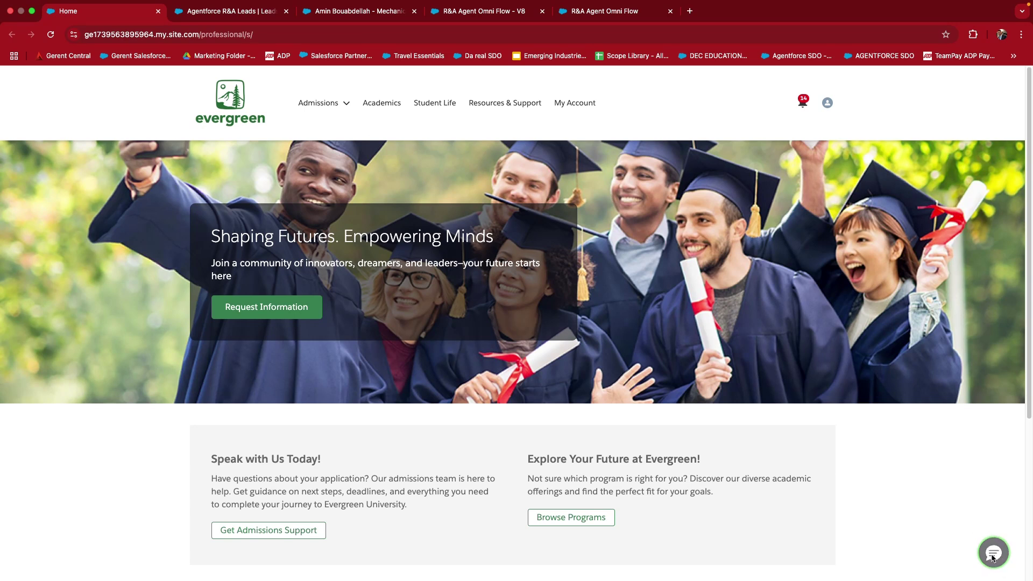
Open the Evergreen site chat and start a conversation with the visitor's first name, last name and email filled in
{"action": "left_click", "coordinate": [993, 558]}
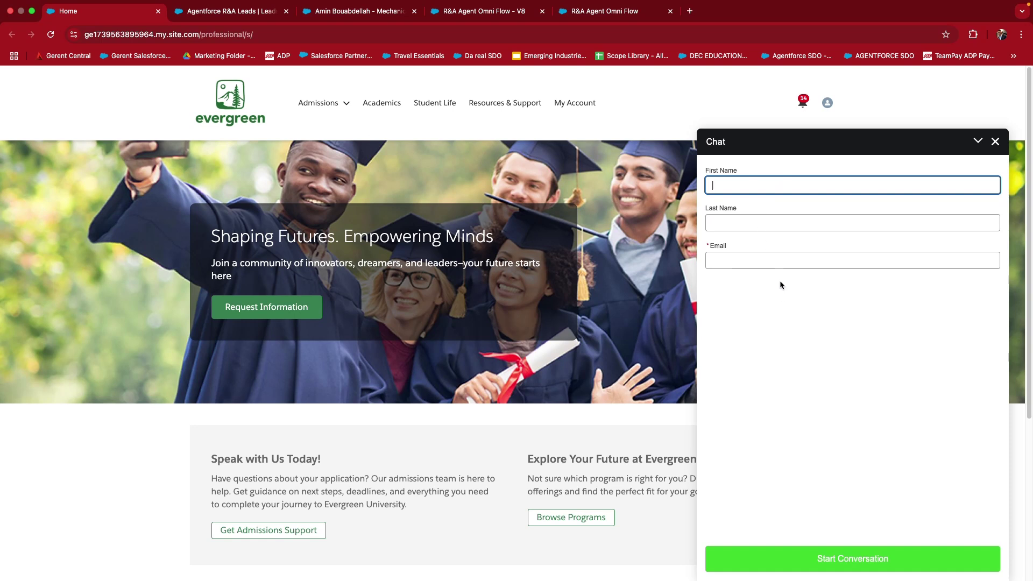
{"action": "left_click", "coordinate": [774, 184]}
{"action": "left_click", "coordinate": [793, 208]}
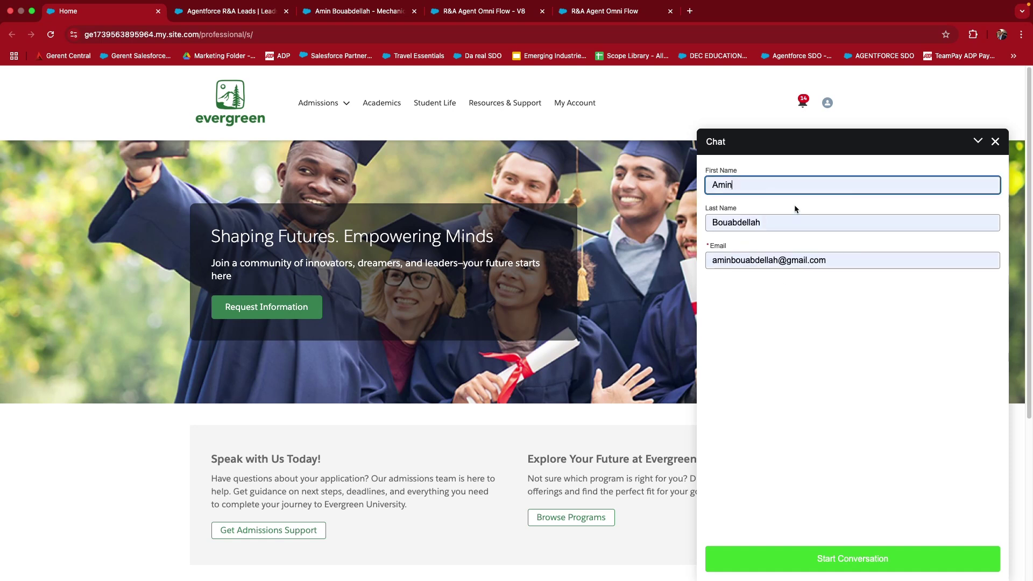
{"action": "left_click", "coordinate": [876, 554]}
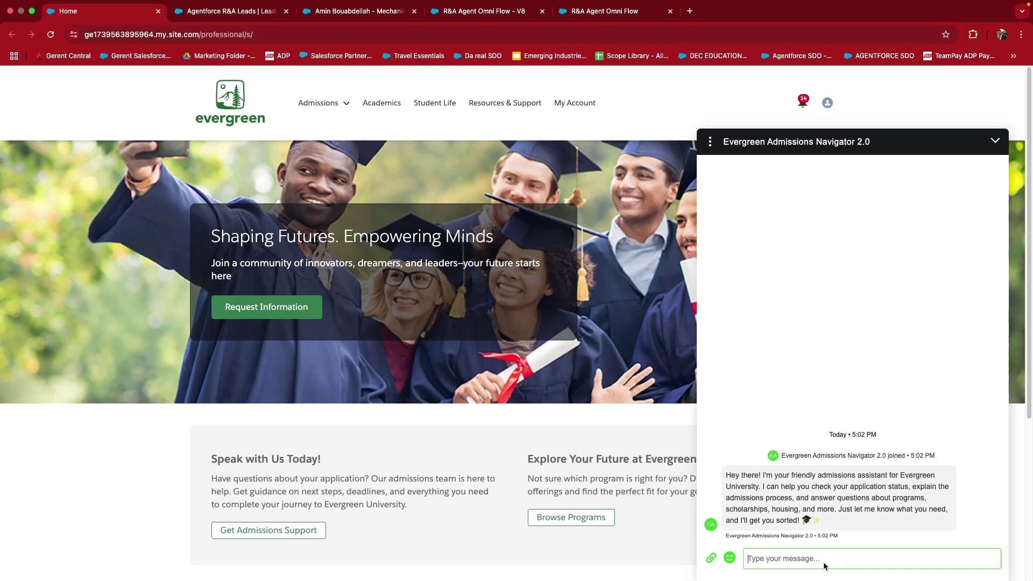
Ask the admissions agent "are there any scholorships at evergreen ?" in the chat
{"action": "type", "text": "are there any scholorships at evergreen ?"}
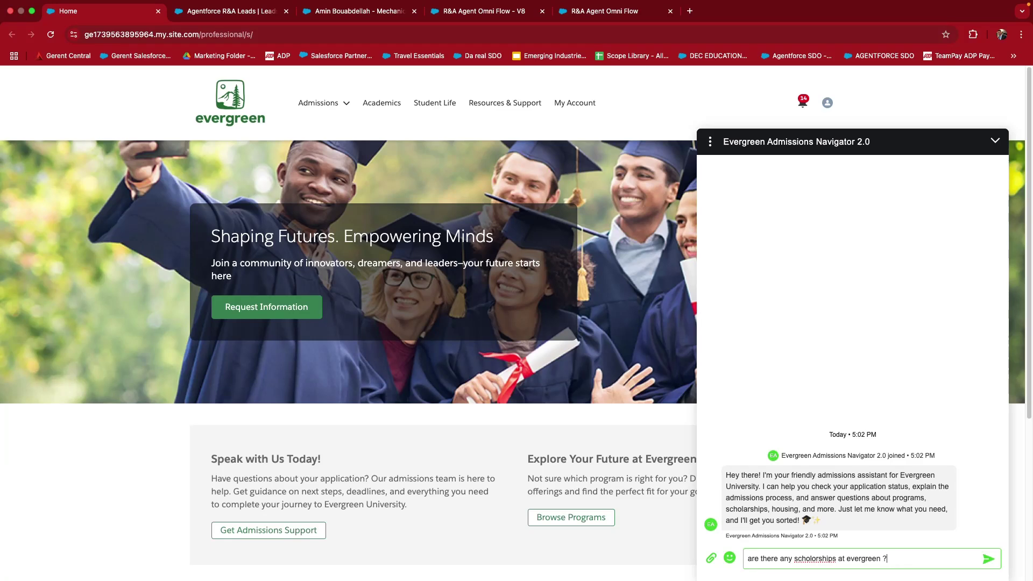
{"action": "key", "text": "Return"}
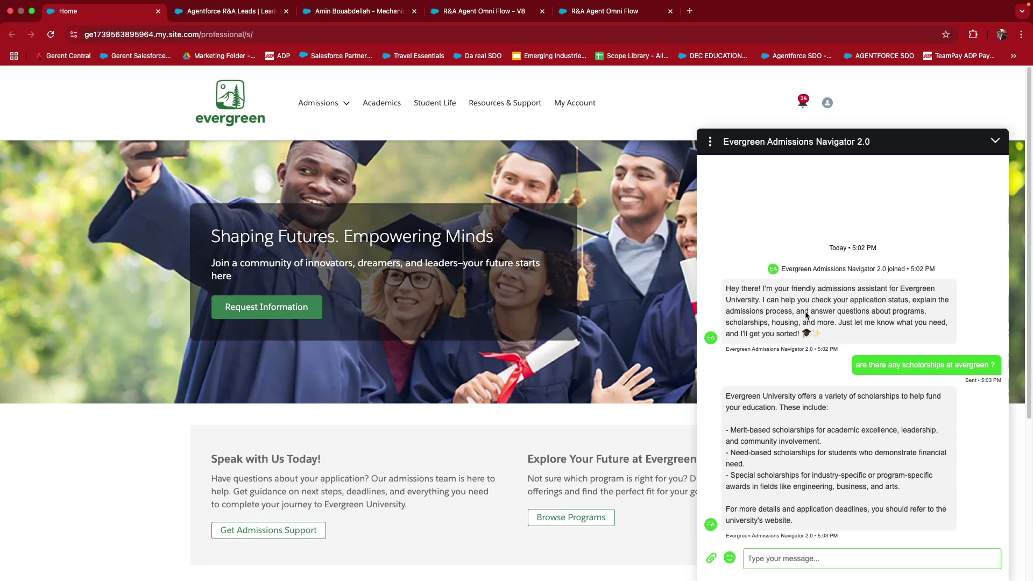
{"action": "left_click", "coordinate": [870, 311]}
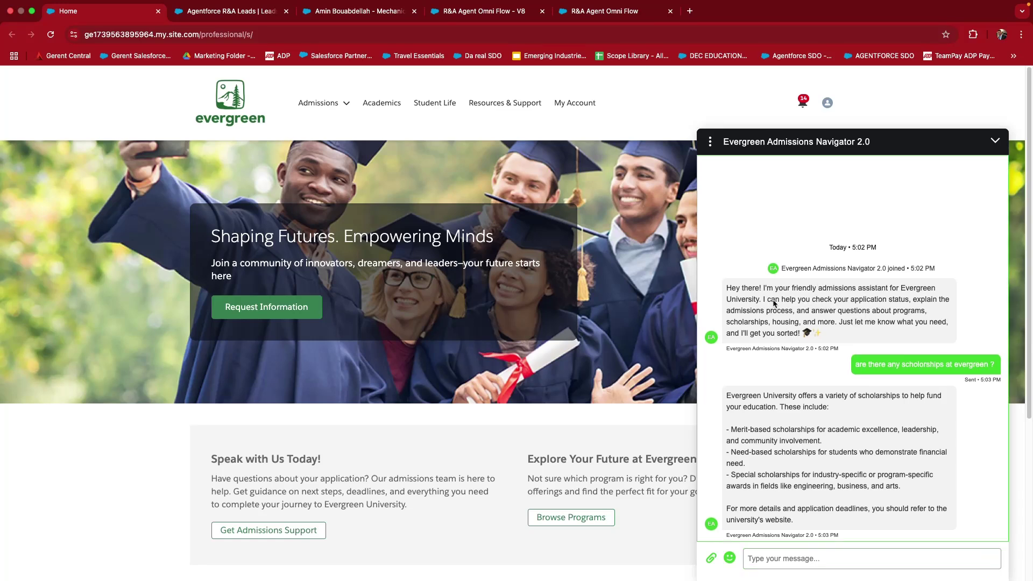
Ask the admissions agent in French "quel est l'état de ma candidature"
{"action": "left_click", "coordinate": [811, 557]}
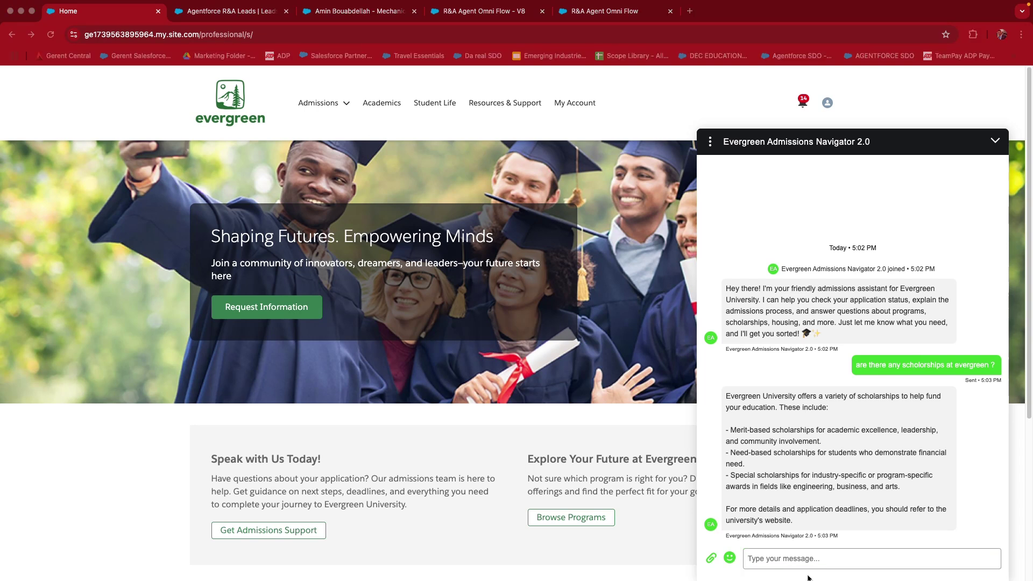
{"action": "left_click", "coordinate": [791, 562]}
{"action": "type", "text": "quel est l'état de ma candidature"}
{"action": "key", "text": "Return"}
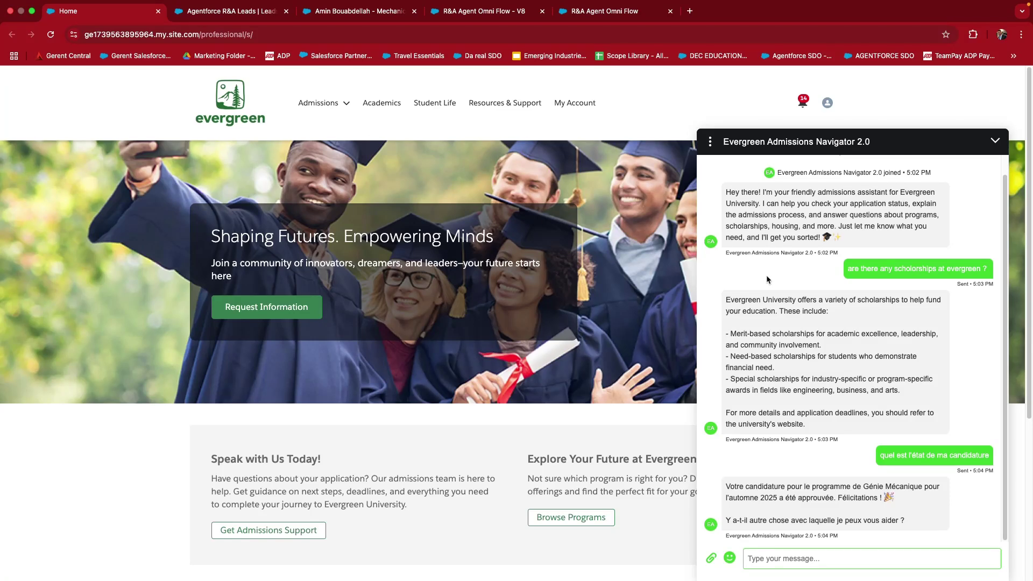
Check the Application Status on the Mechanical Engineering Fall 2025 opportunity record, and return to the chat page
{"action": "left_click", "coordinate": [357, 21]}
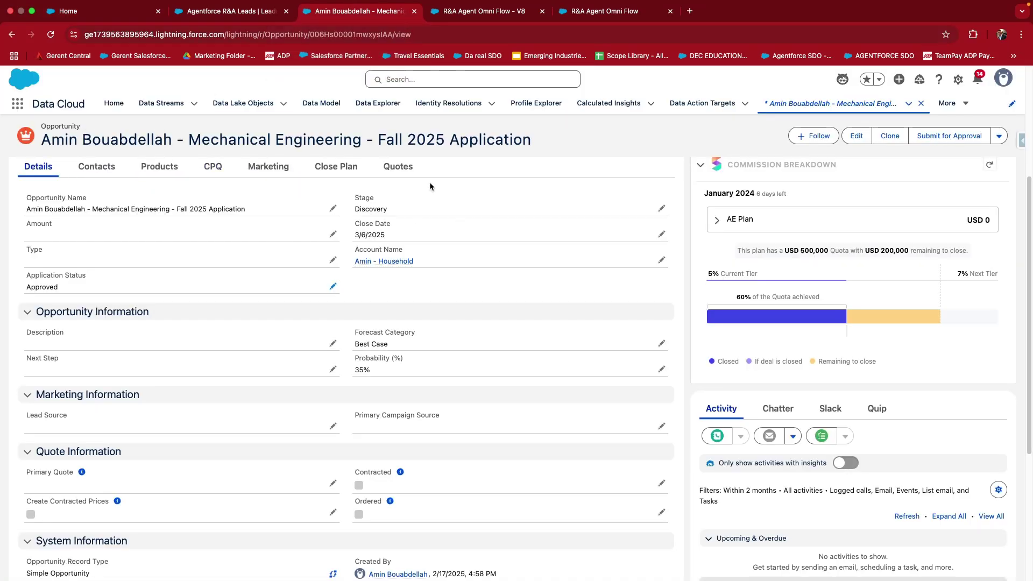
{"action": "scroll", "coordinate": [275, 271], "scroll_direction": "up", "scroll_amount": 1}
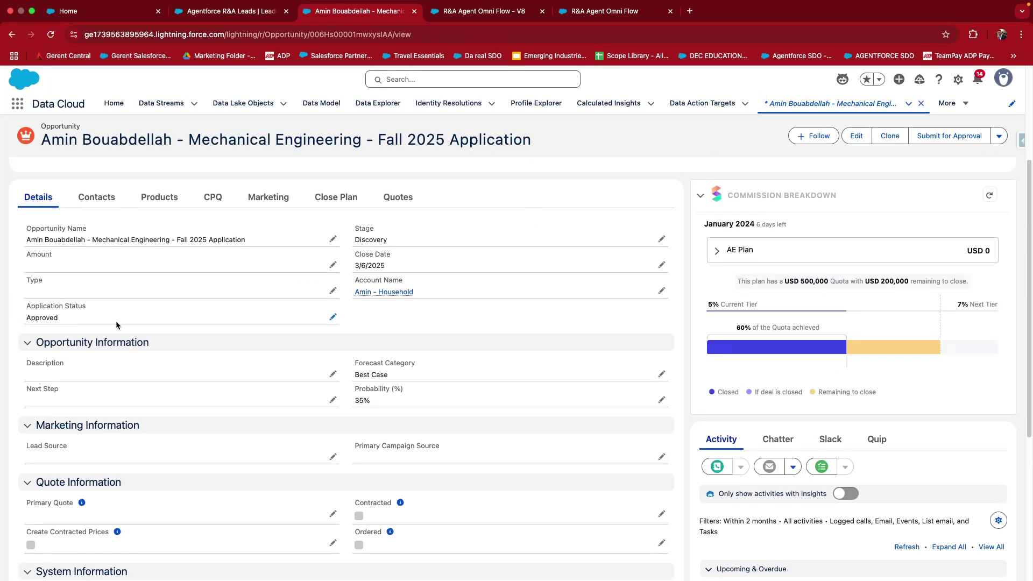
{"action": "left_click", "coordinate": [106, 12]}
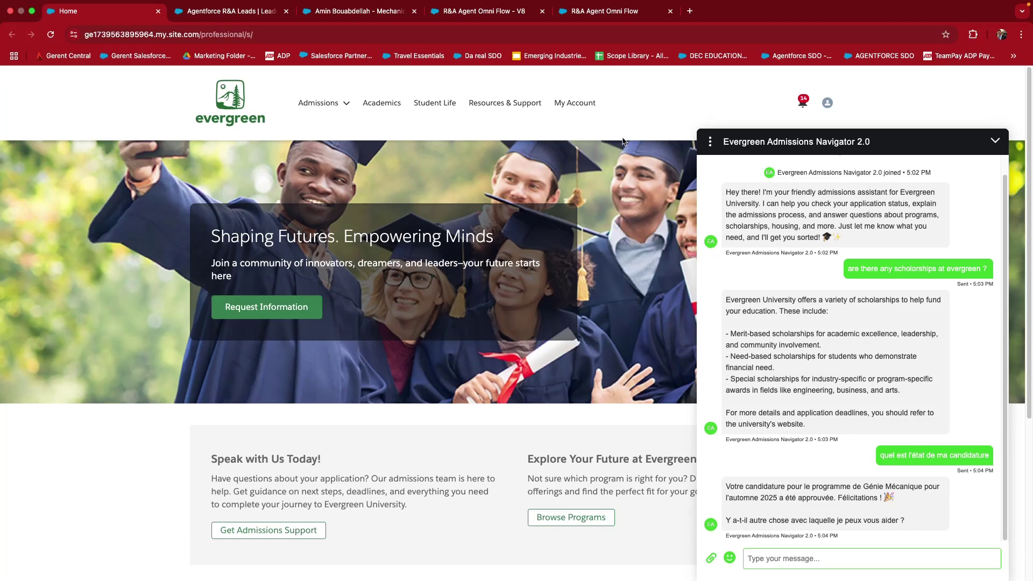
Switch back to the Mechanical Engineering opportunity record and open Salesforce Setup from it
{"action": "left_click", "coordinate": [580, 25]}
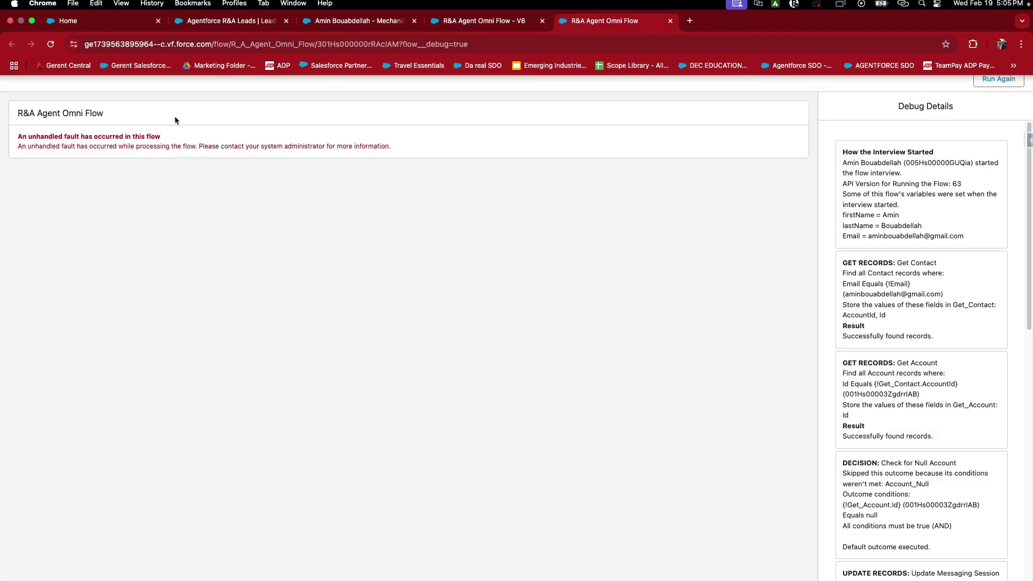
{"action": "left_click", "coordinate": [484, 11]}
{"action": "left_click", "coordinate": [364, 15]}
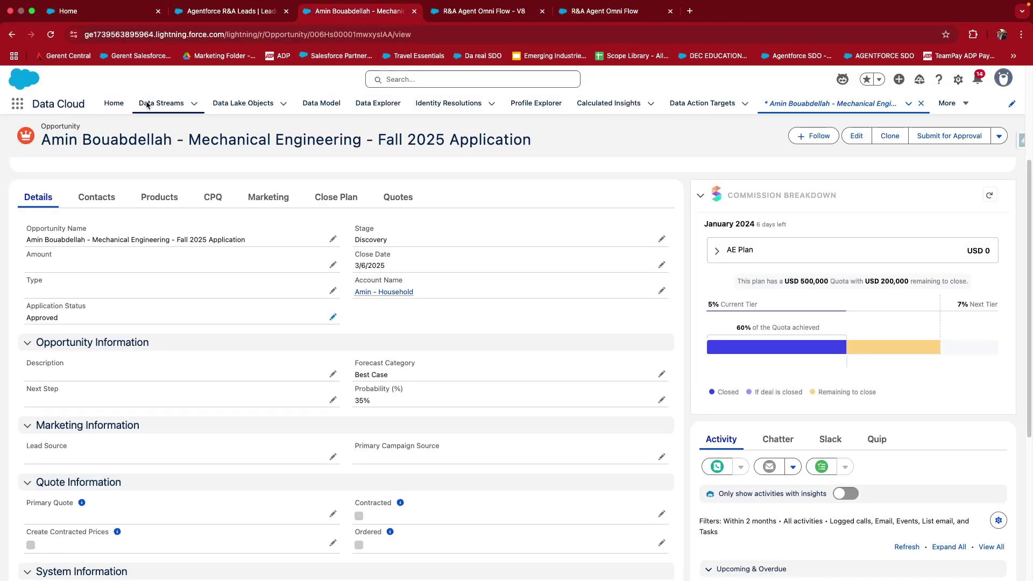
{"action": "left_click", "coordinate": [957, 79]}
{"action": "left_click", "coordinate": [891, 163]}
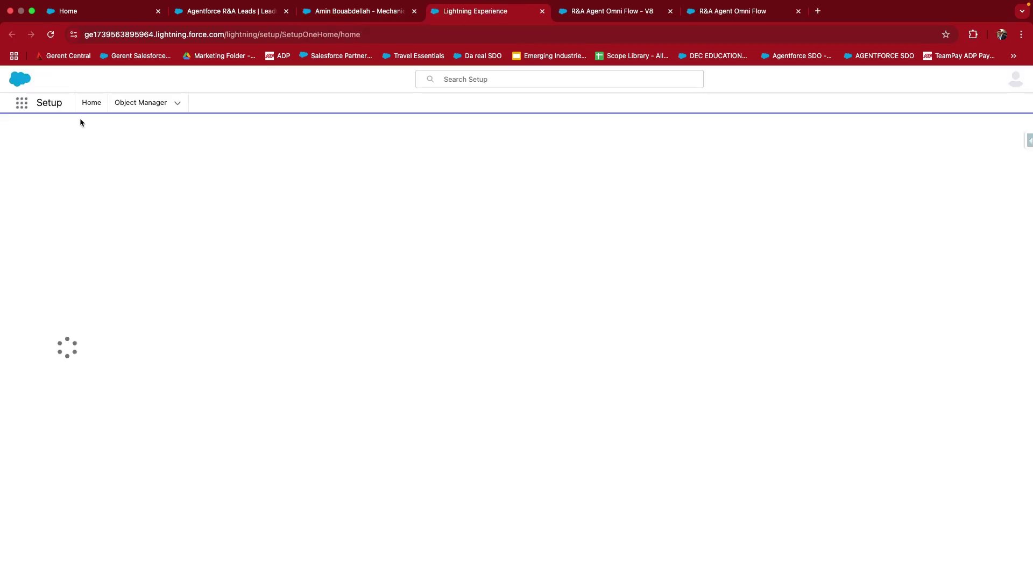
Find the Agents page in Setup by searching for "agent", and open Evergreen Admissions Navigator 2.0 in Agent Builder
{"action": "left_click", "coordinate": [77, 138]}
{"action": "type", "text": "agent"}
{"action": "left_click", "coordinate": [62, 319]}
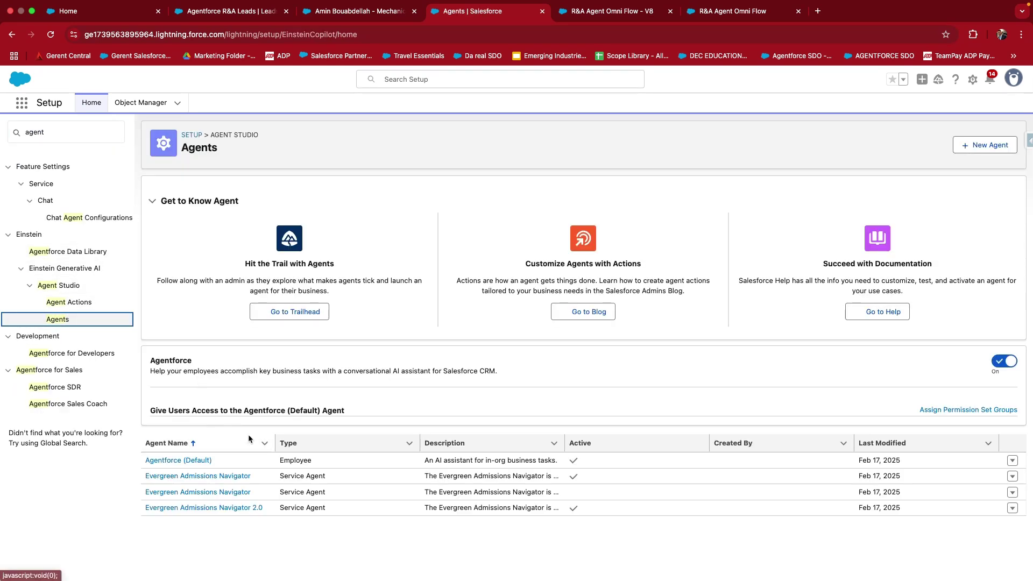
{"action": "left_click", "coordinate": [247, 507]}
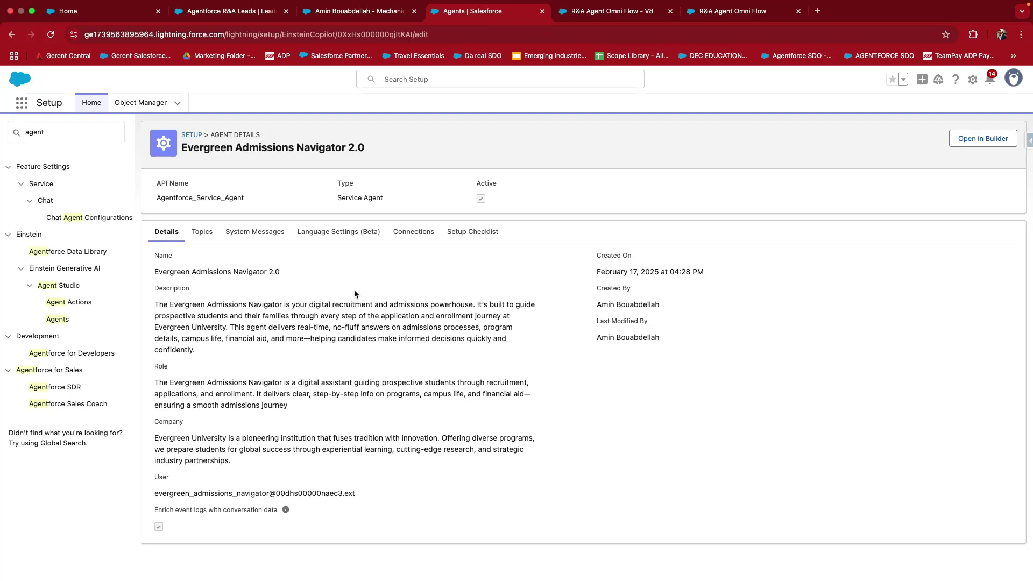
{"action": "left_click", "coordinate": [982, 139]}
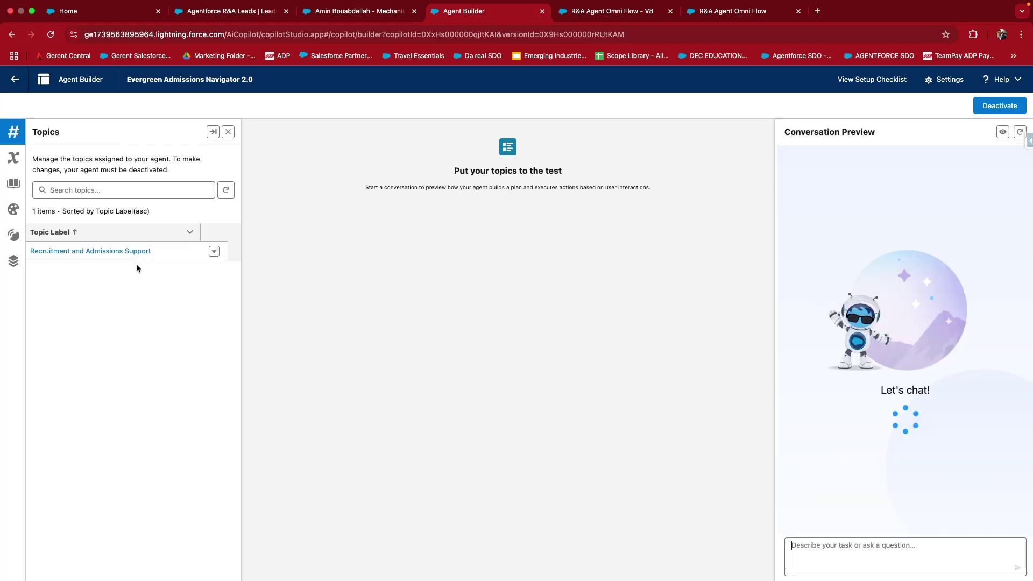
Open the Recruitment and Admissions Support topic in an expanded view and review its description, scope and instructions
{"action": "left_click", "coordinate": [133, 250]}
{"action": "left_click", "coordinate": [212, 132]}
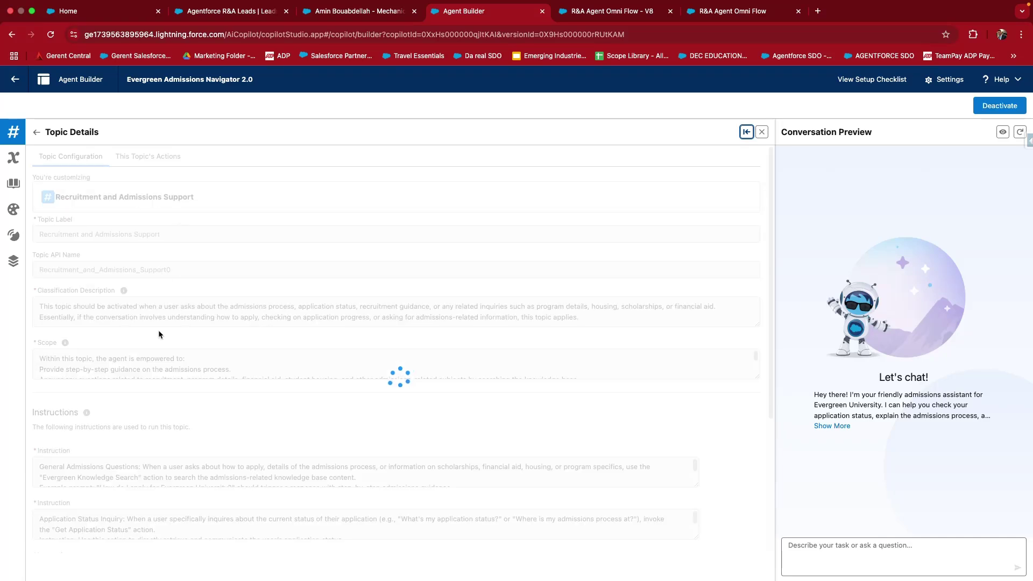
{"action": "scroll", "coordinate": [150, 434], "scroll_direction": "down", "scroll_amount": 2}
{"action": "scroll", "coordinate": [151, 434], "scroll_direction": "down", "scroll_amount": 5}
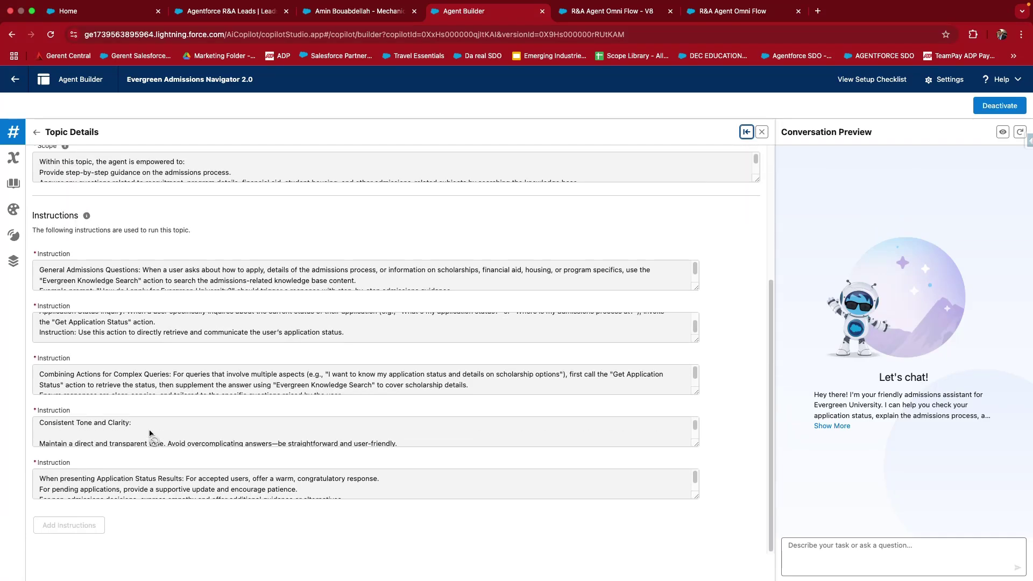
{"action": "scroll", "coordinate": [242, 191], "scroll_direction": "up", "scroll_amount": 5}
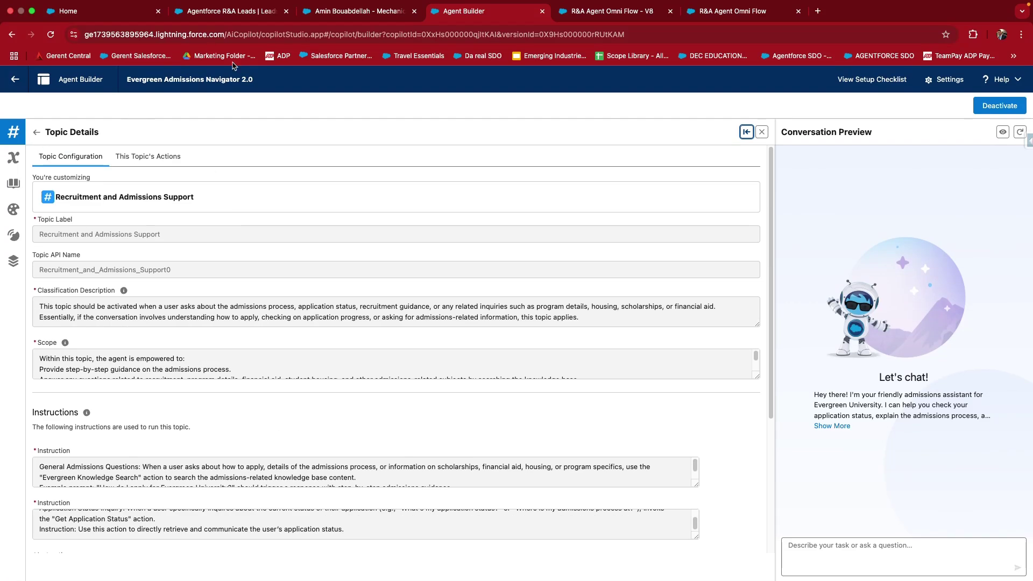
Open the agent's language settings to examine its default language, selected languages and tone
{"action": "left_click", "coordinate": [13, 209]}
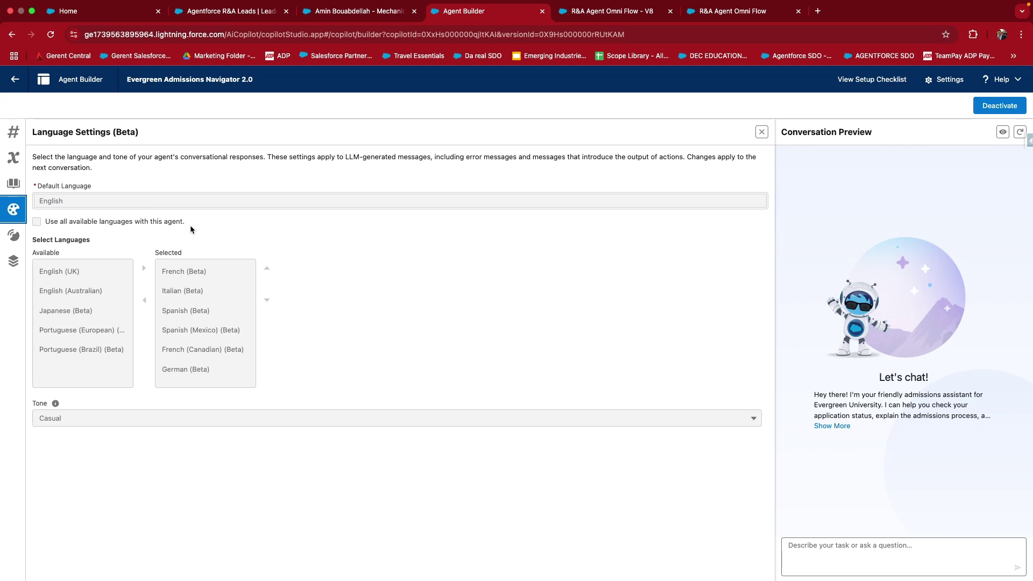